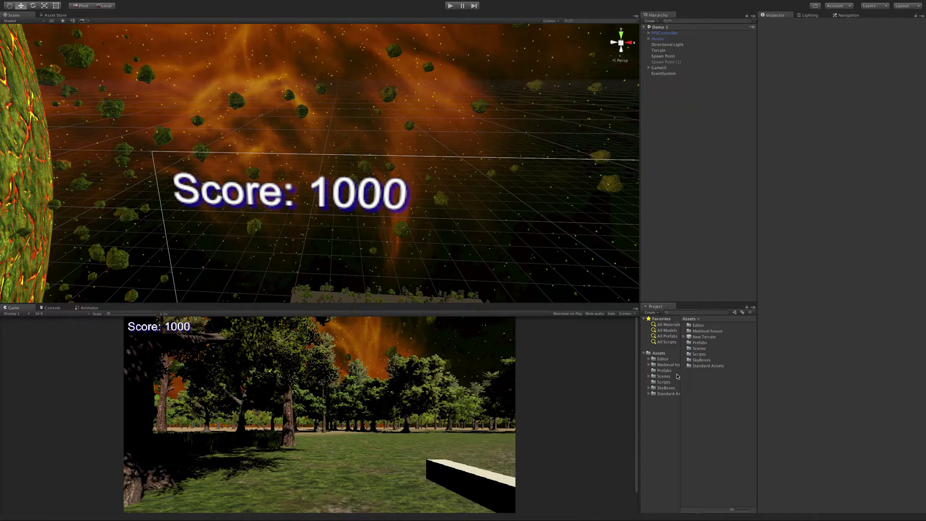
Step: Open the project's Prefabs folder and inspect the Evil Cubie prefab
left_click(705, 342)
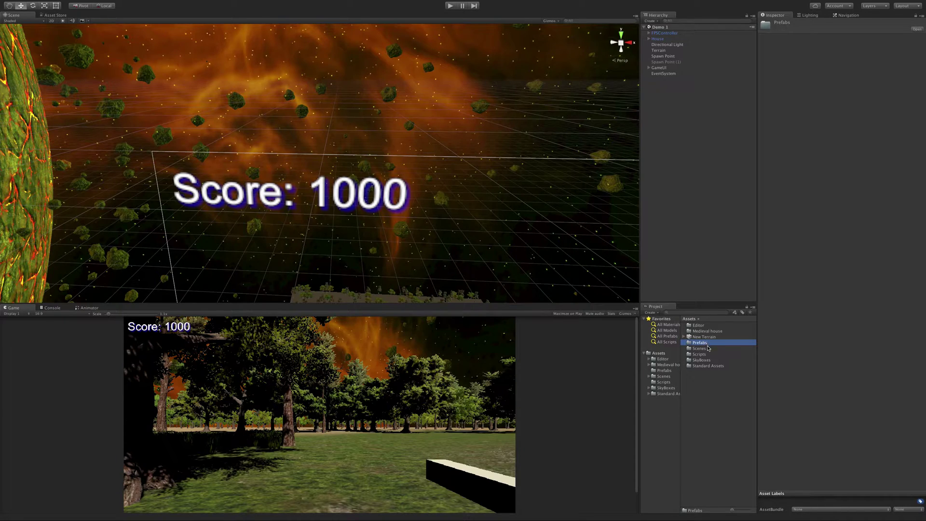
double_click(706, 348)
left_click(669, 370)
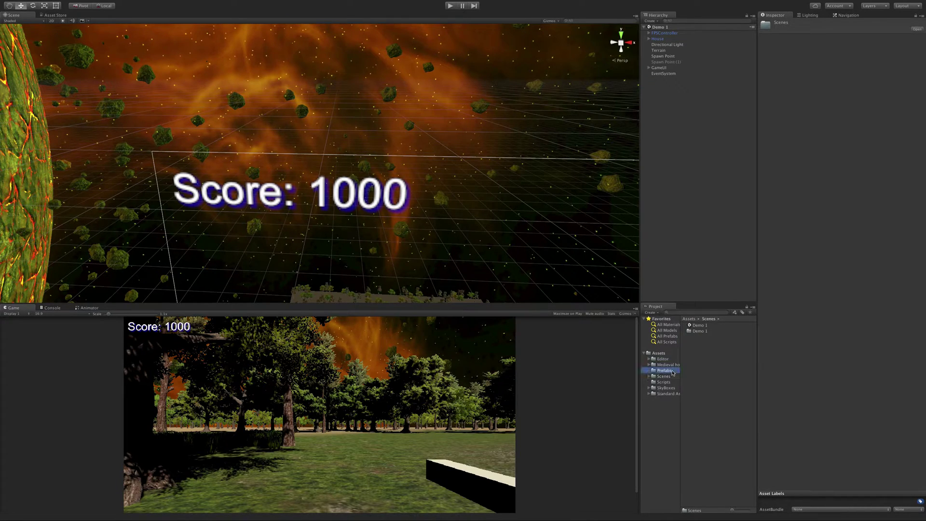
left_click(707, 327)
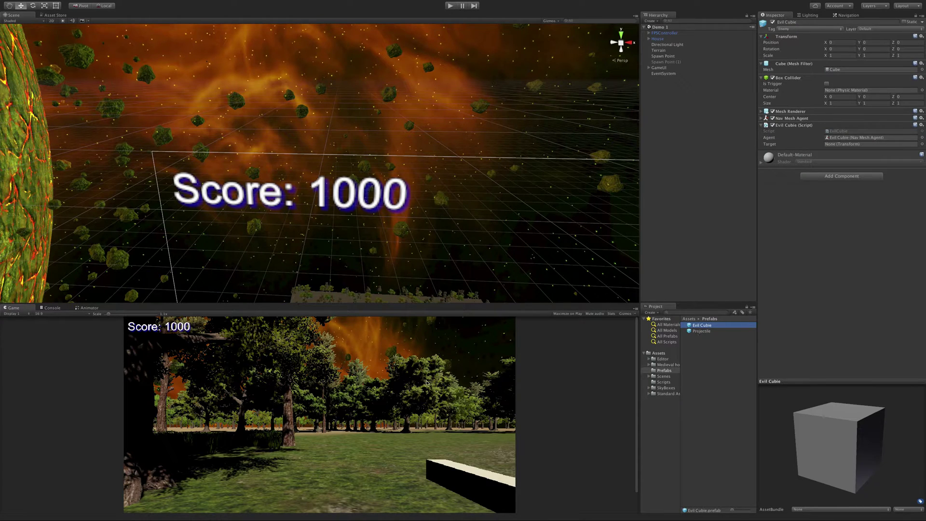
left_click(685, 102)
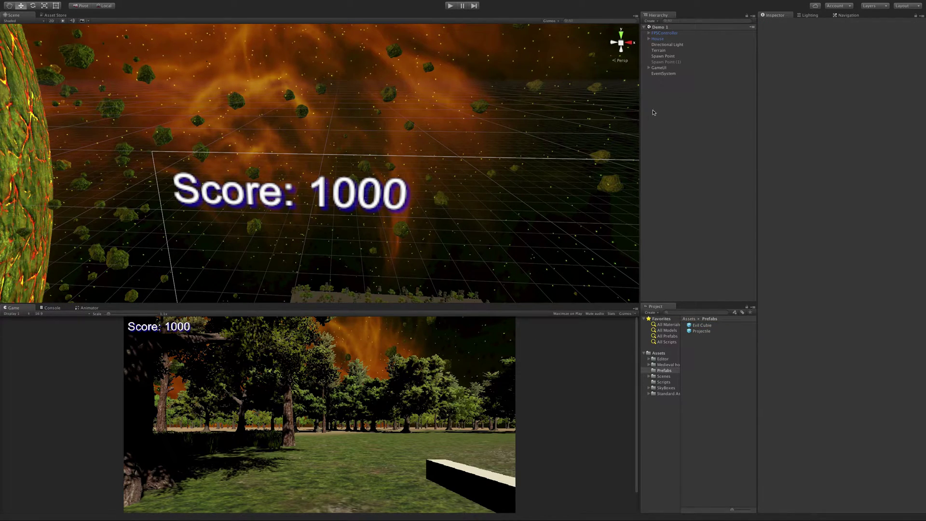
Step: Place an Evil Cubie prefab instance on the ground in front of the FPSController's camera, at about X 296.6, Y 20.79, Z 168.47
left_click(665, 32)
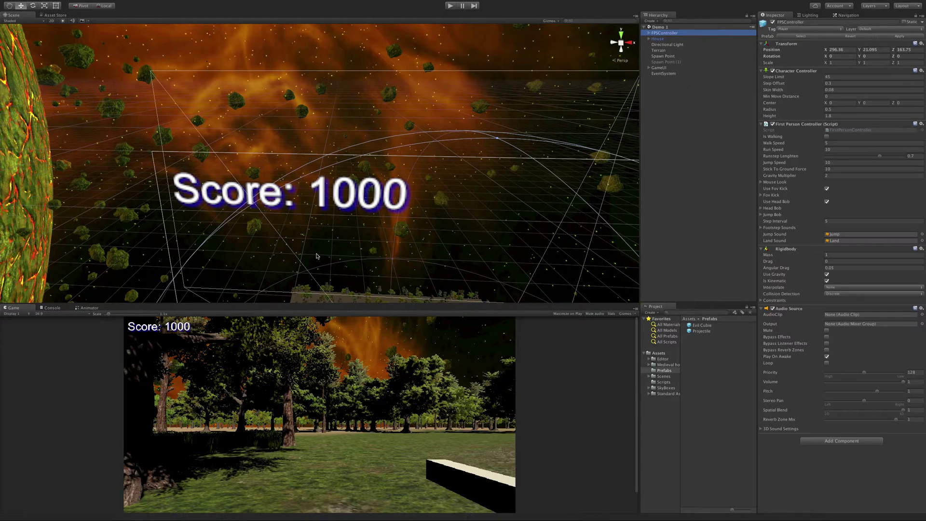
key("f")
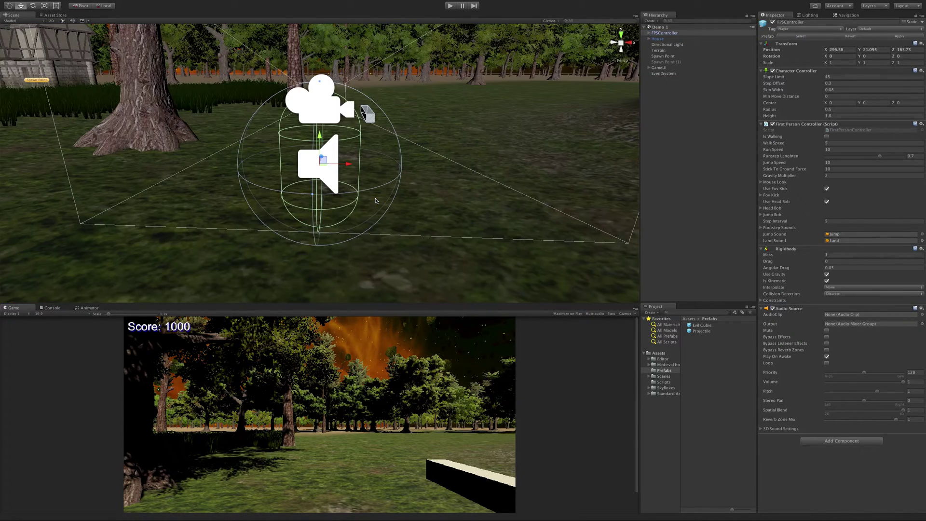
scroll(376, 201, "down", 10)
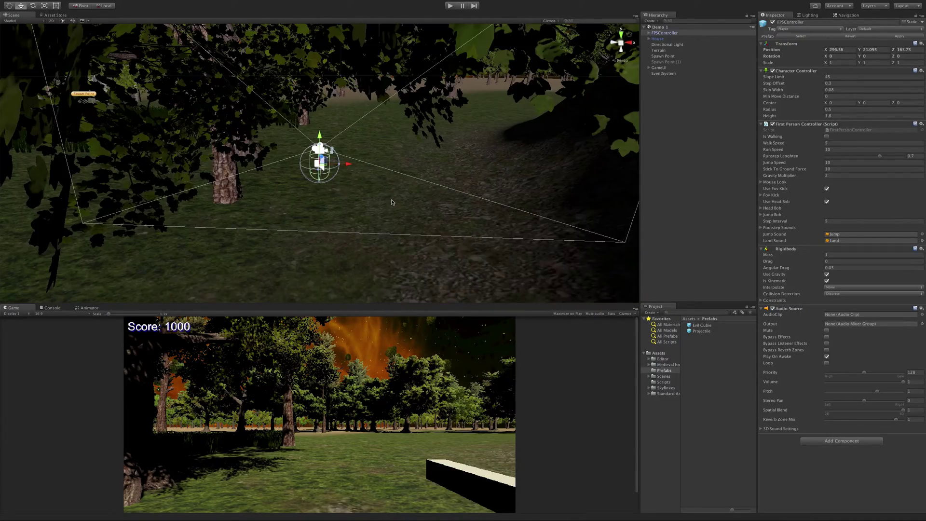
scroll(391, 202, "up", 3)
left_click_drag(392, 202, 702, 180, "alt")
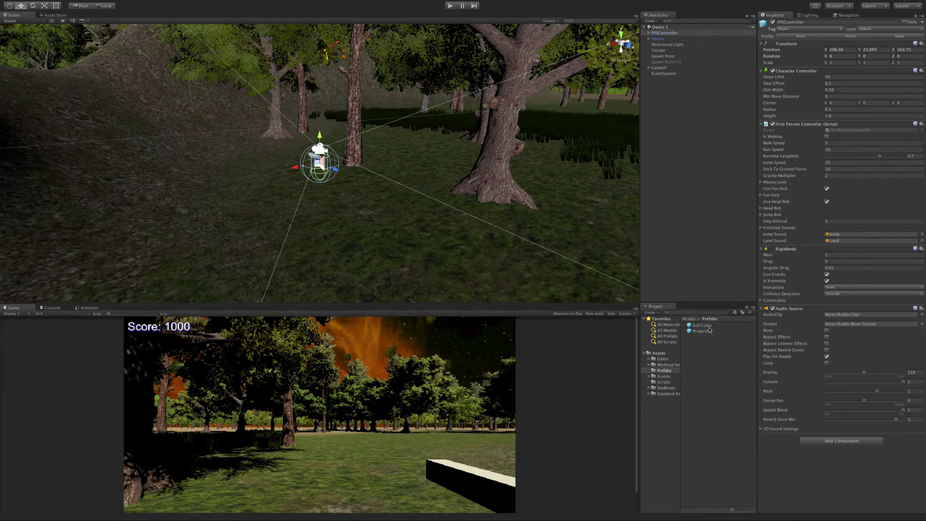
left_click_drag(712, 343, 311, 214)
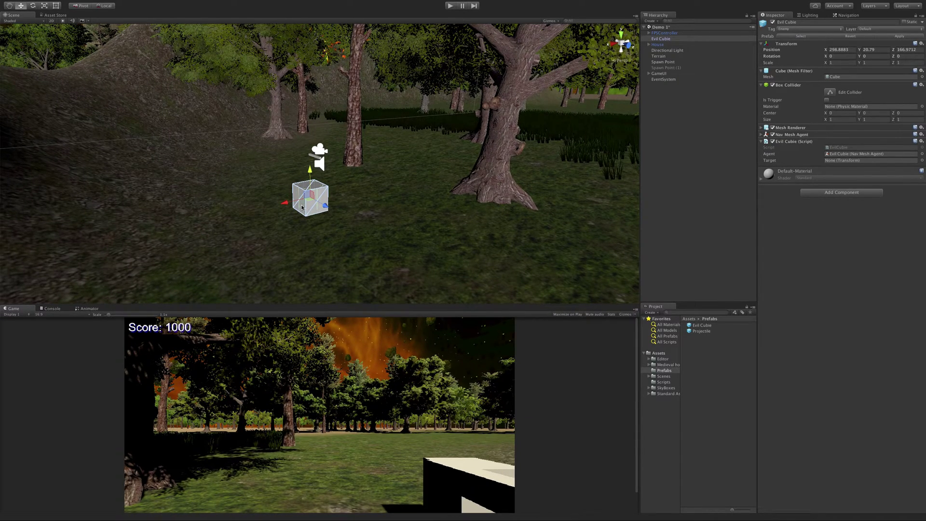
left_click_drag(302, 207, 363, 202)
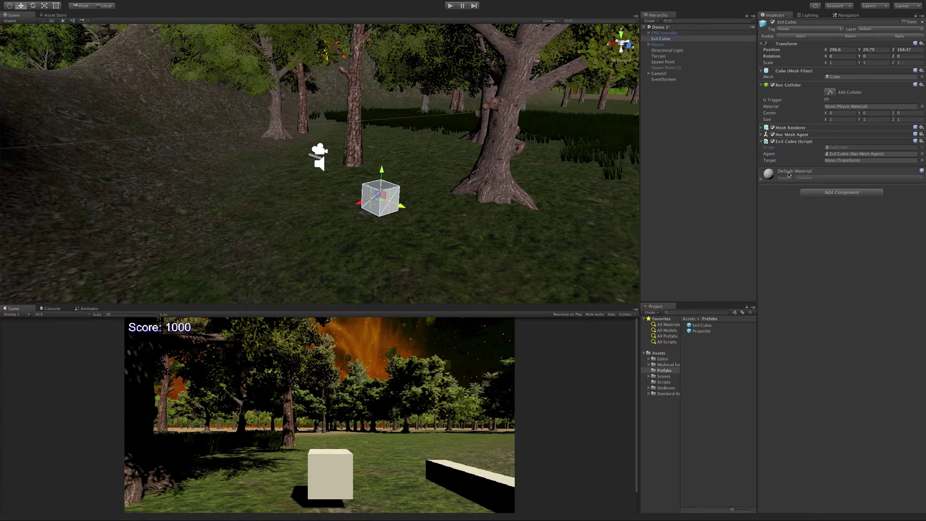
Step: Create a folder named Materials directly under the project's Assets
left_click(762, 179)
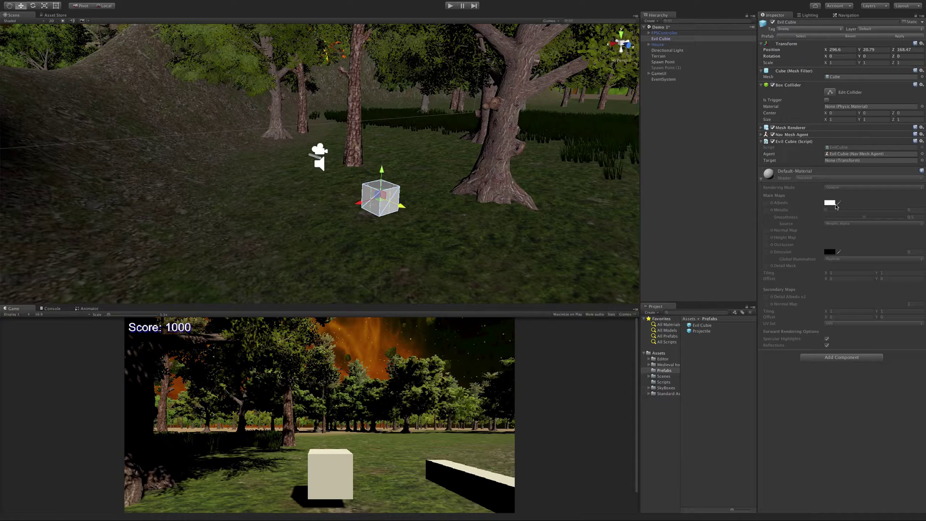
left_click(666, 353)
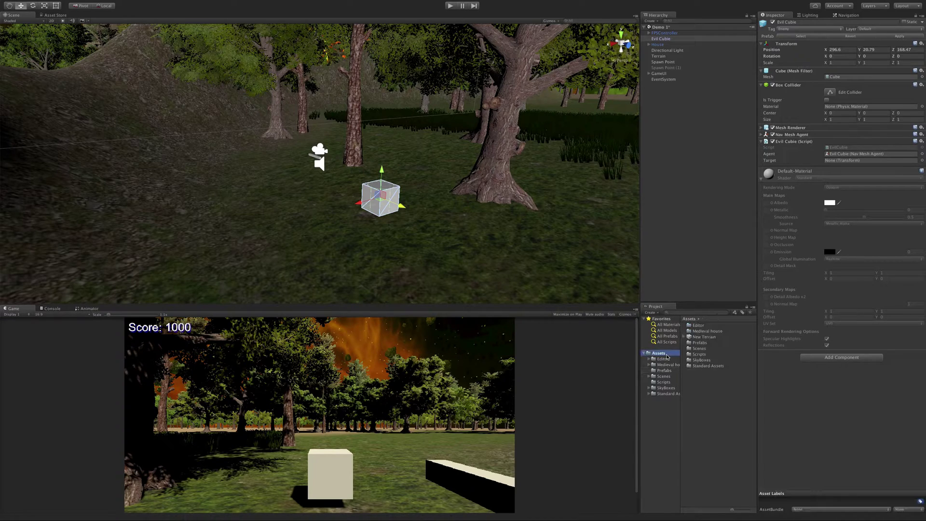
right_click(698, 385)
mouse_move(713, 387)
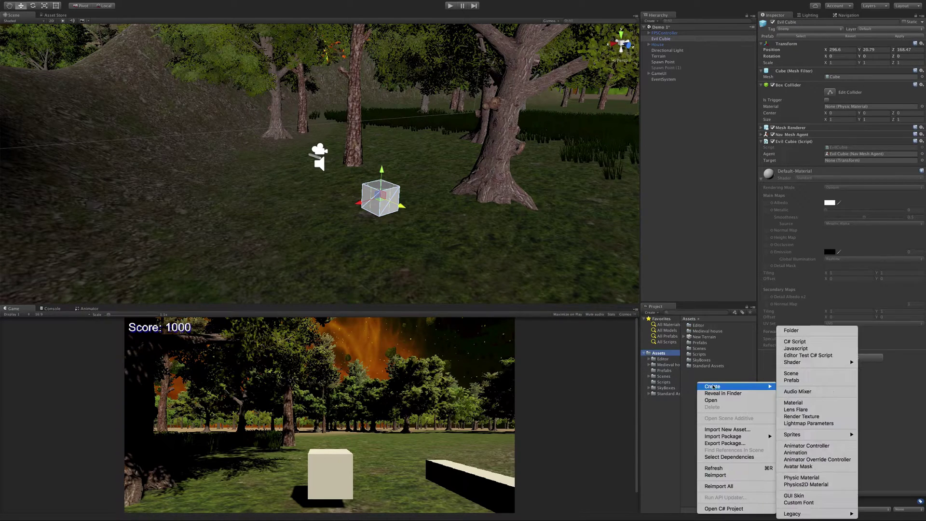
left_click(809, 330)
type("Mate")
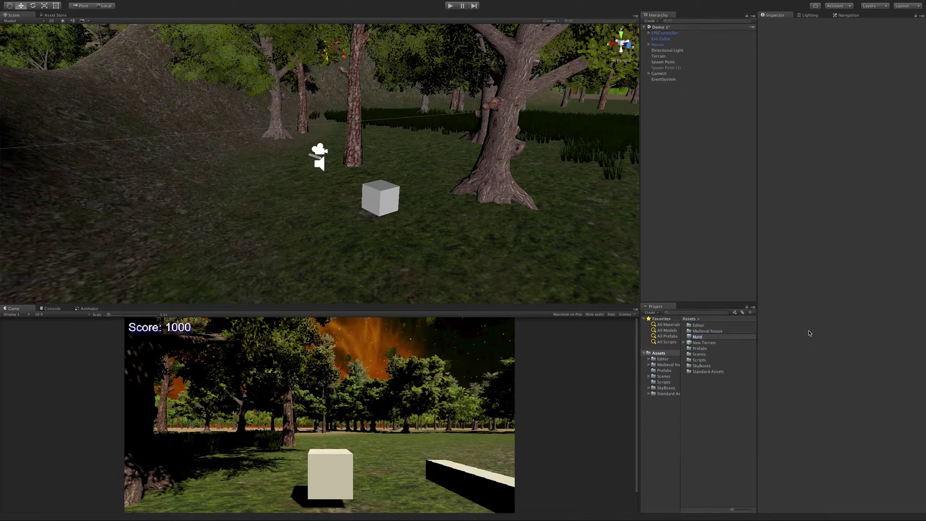
type("rials")
key("Return")
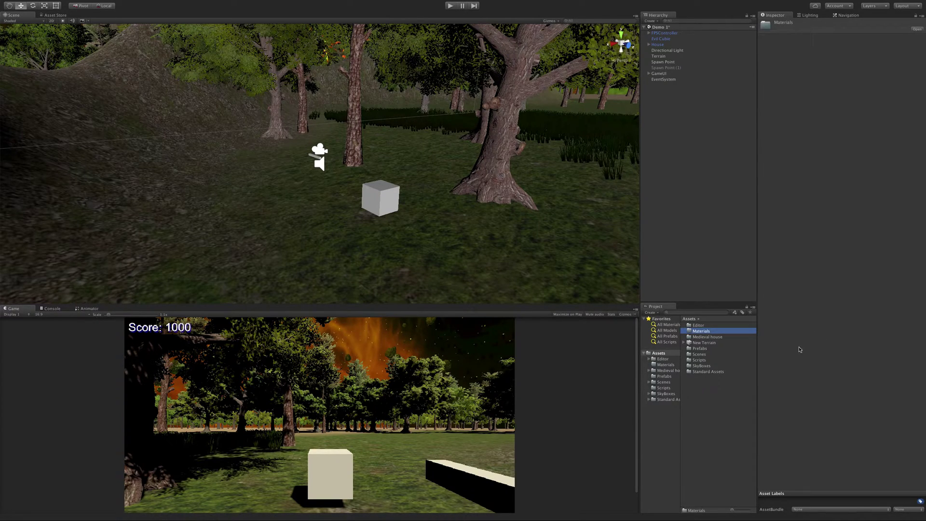
Step: Create a new material named matCubie inside the Materials folder
left_click(713, 343)
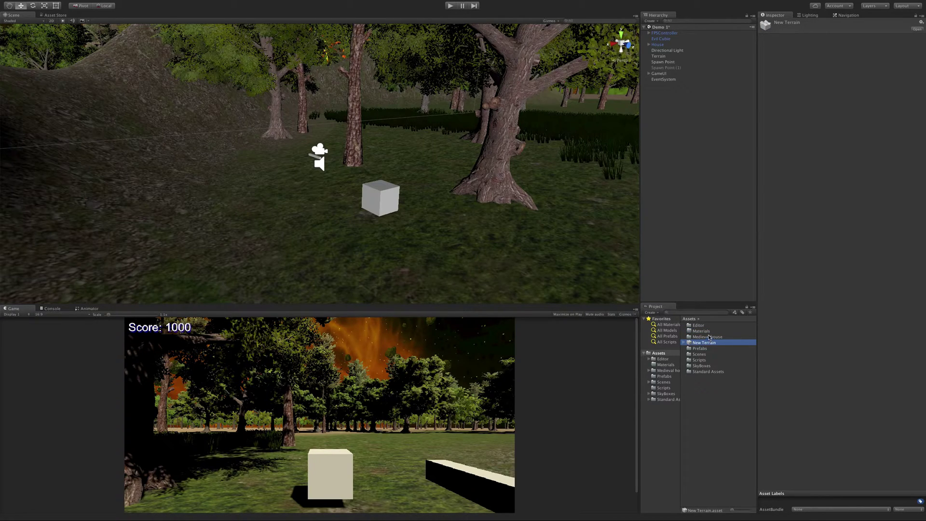
left_click(708, 330)
double_click(708, 329)
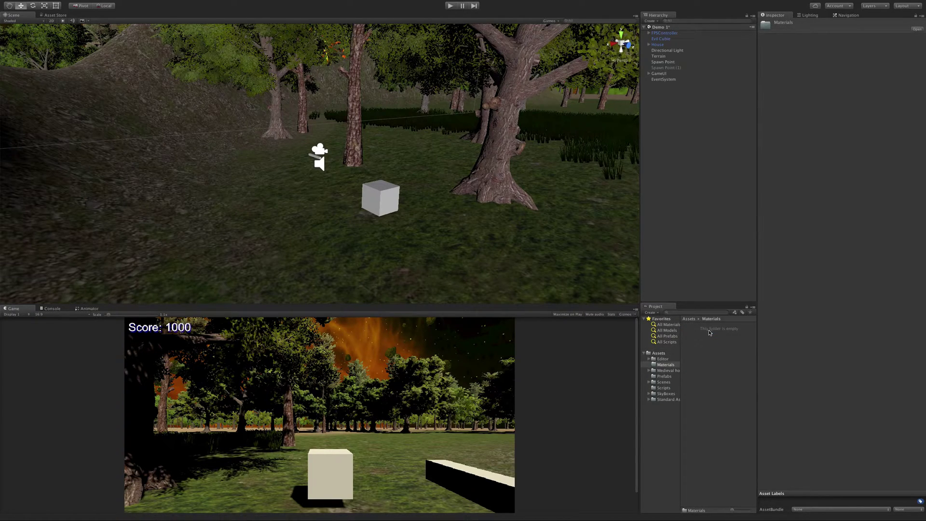
right_click(707, 370)
mouse_move(718, 369)
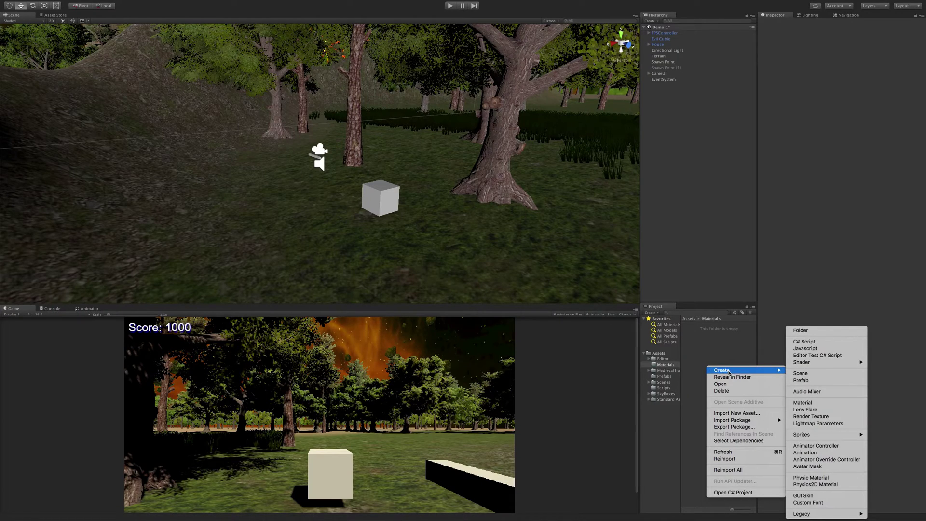
left_click(807, 403)
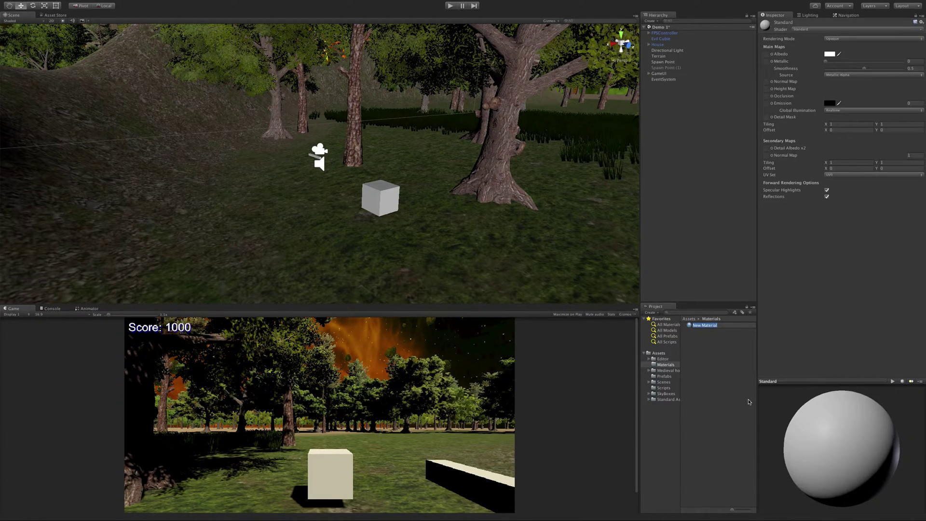
type("matCubie")
key("Return")
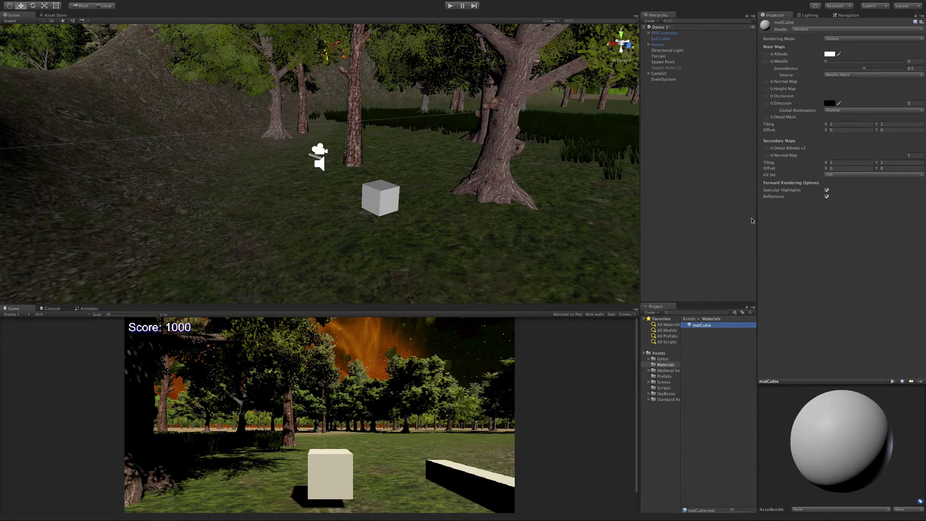
Step: Set the Albedo color of the matCubie material to bright red
left_click(829, 54)
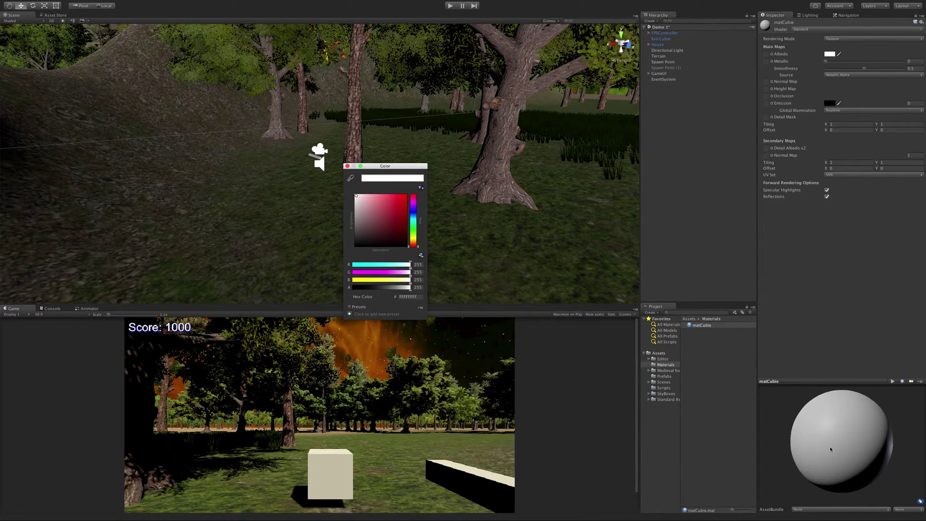
left_click_drag(397, 201, 420, 184)
left_click(414, 212)
left_click(403, 207)
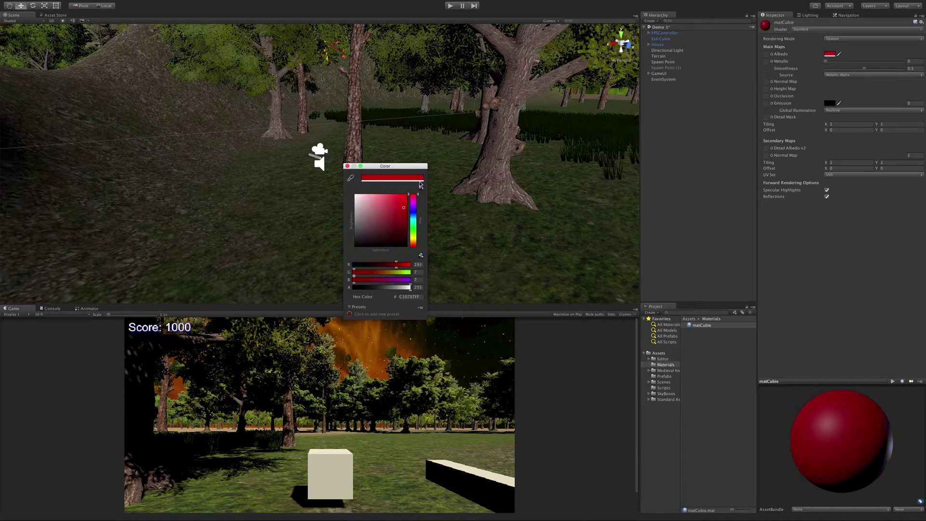
left_click(406, 195)
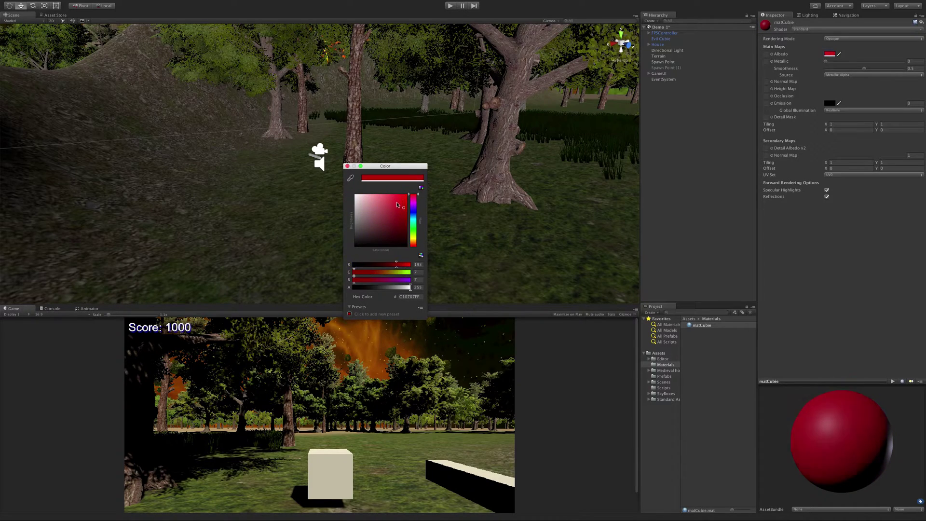
left_click(348, 166)
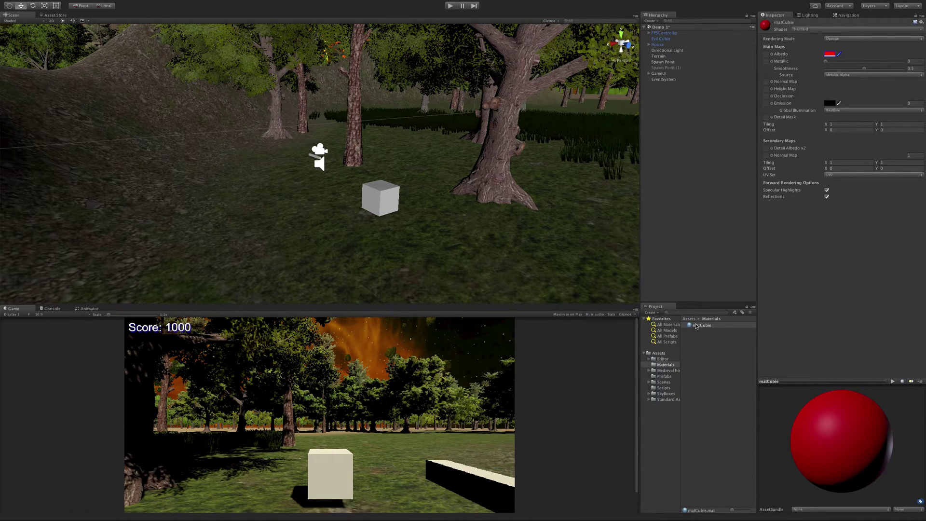
Step: Apply the matCubie material to the Evil Cubie instance in the scene
left_click_drag(696, 326, 725, 350)
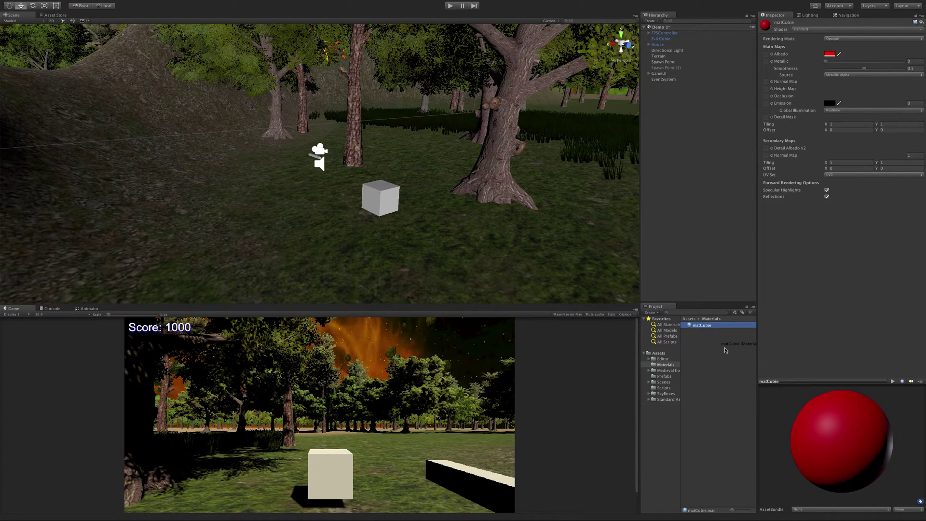
left_click_drag(725, 350, 726, 350)
left_click(677, 39)
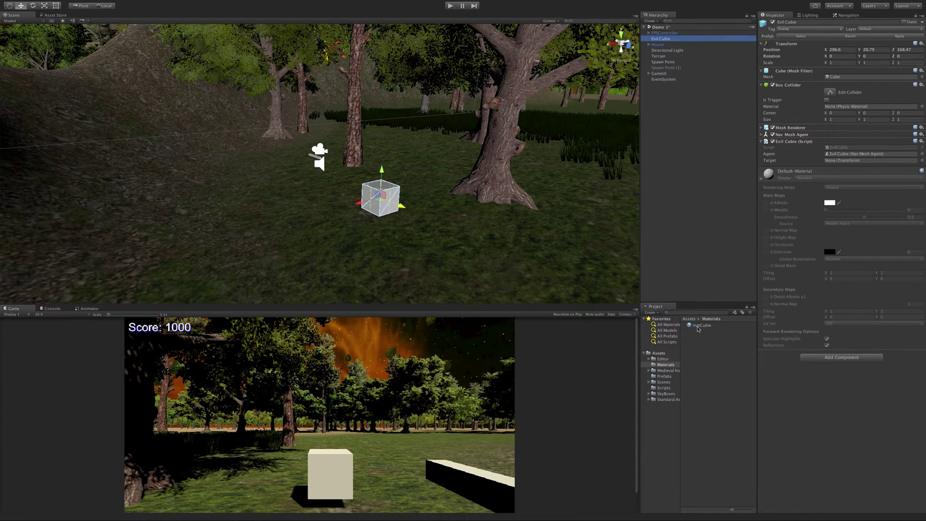
left_click_drag(701, 325, 842, 442)
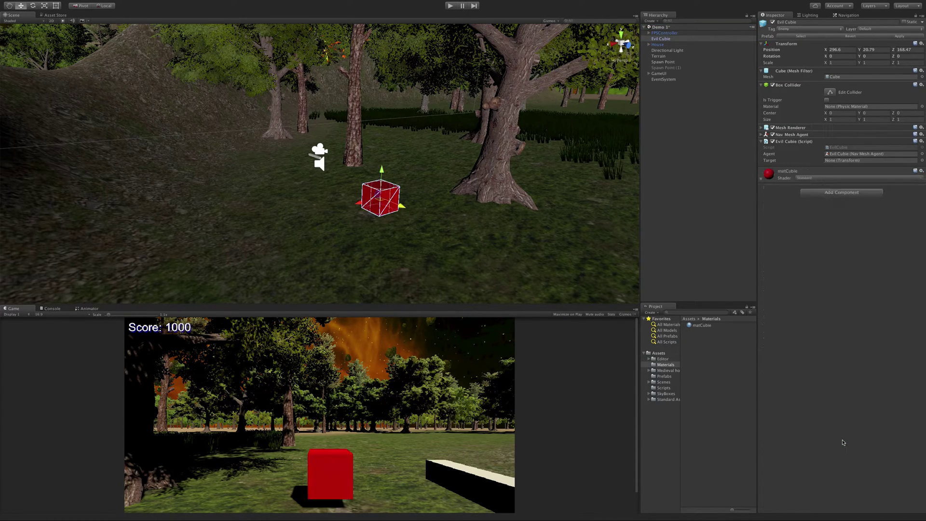
Step: Assign matCubie to Element 0 of the Materials list in the Evil Cubie instance's Mesh Renderer
left_click(762, 128)
left_click(766, 153)
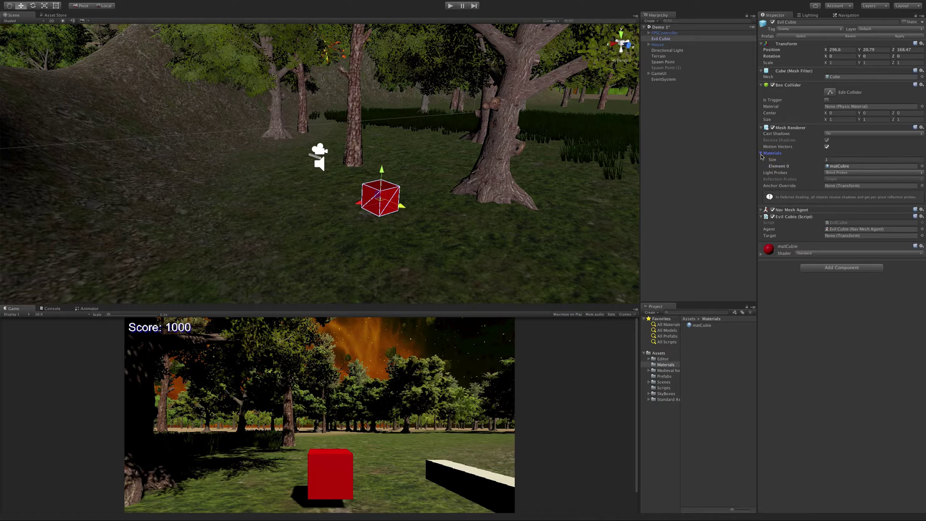
left_click_drag(704, 326, 872, 169)
left_click(761, 128)
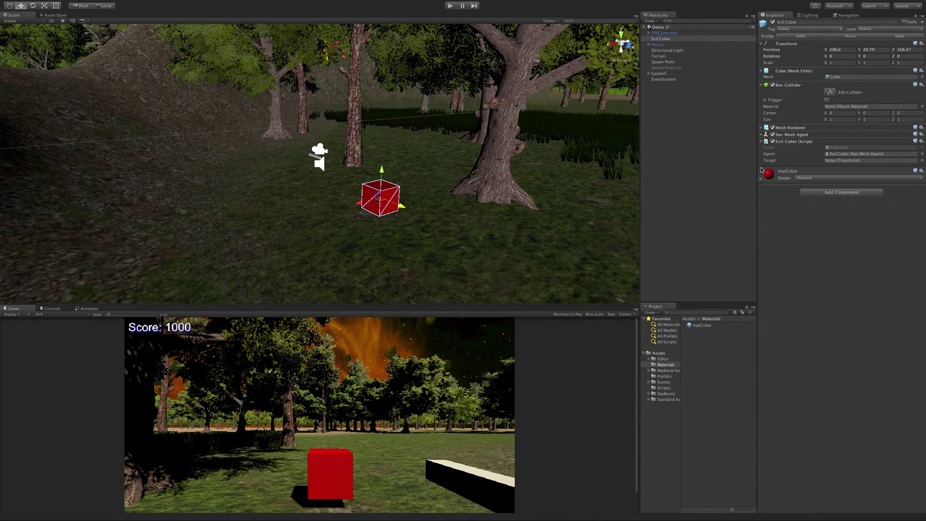
left_click(761, 128)
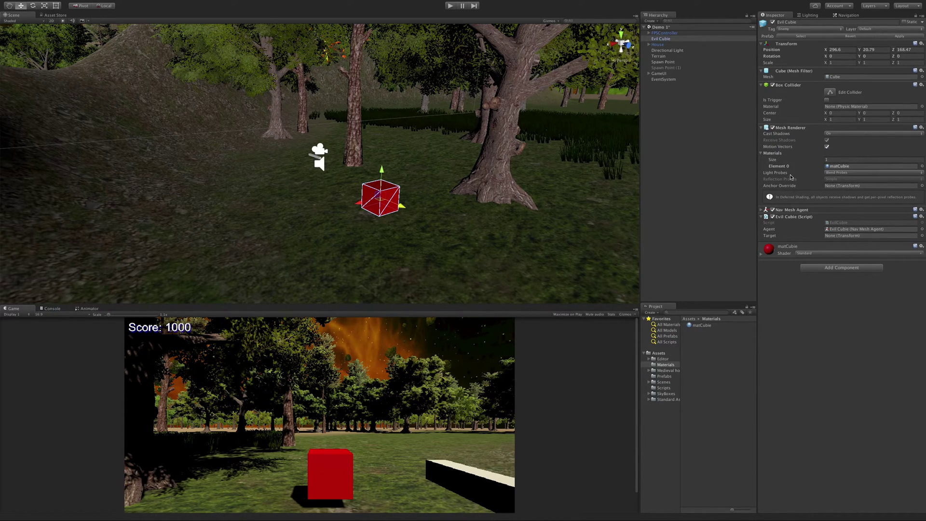
left_click(762, 128)
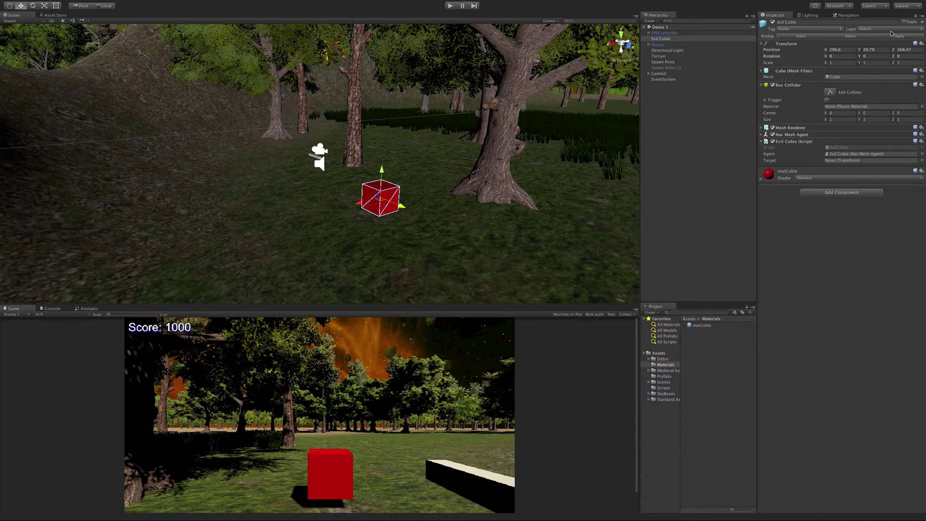
Step: Compare the Evil Cubie prefab with its scene instance and apply the instance's changes to the prefab
left_click(668, 377)
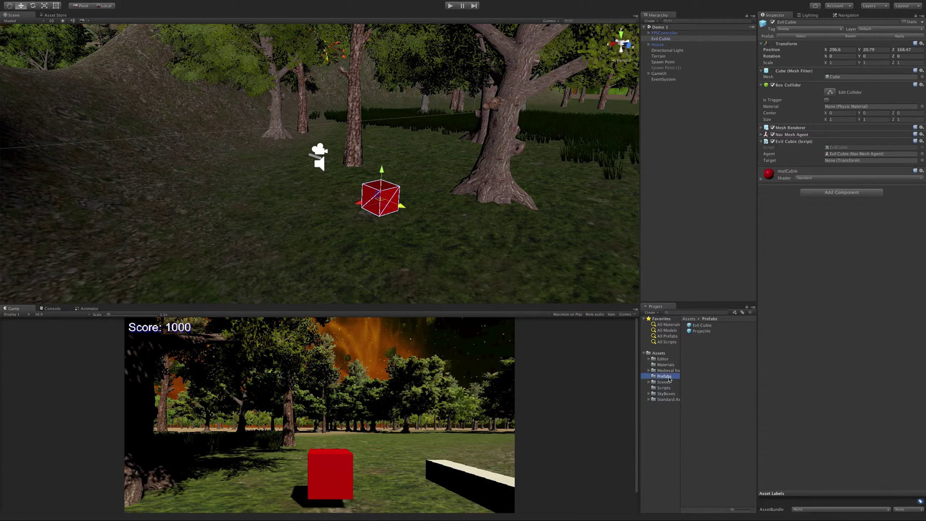
left_click(714, 326)
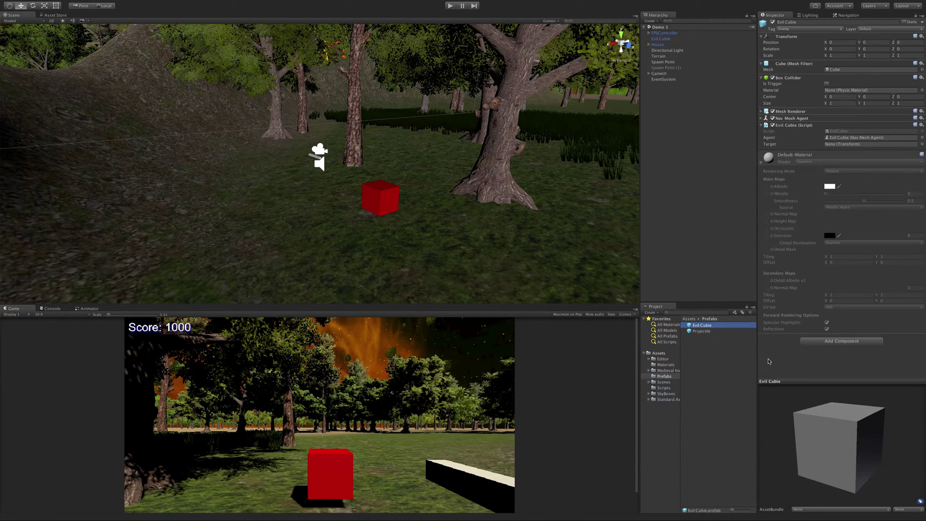
left_click(676, 38)
left_click(901, 36)
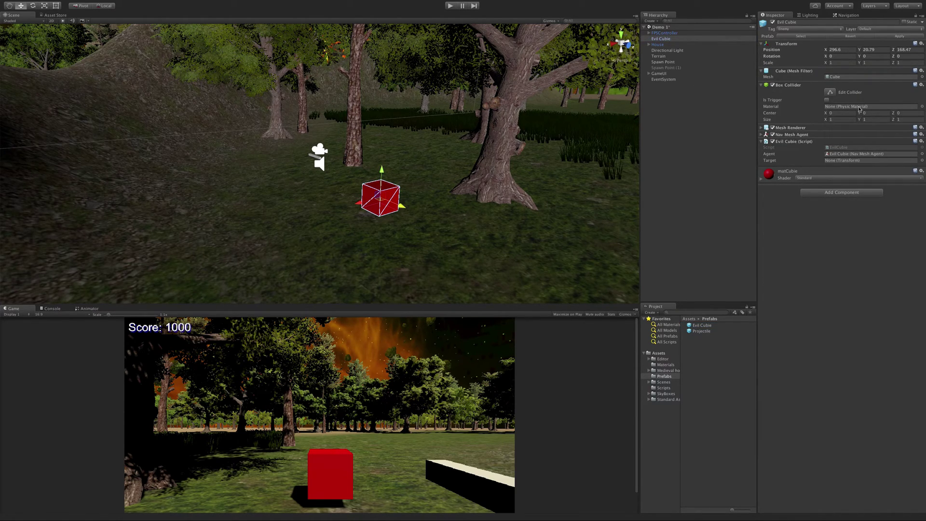
Step: Check the updated Evil Cubie prefab and delete its instance from the scene
left_click(692, 326)
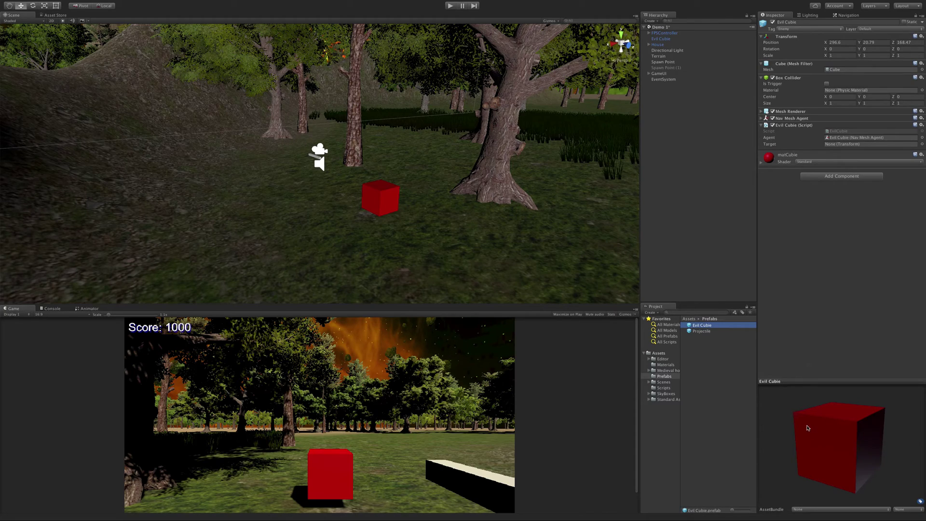
right_click(707, 39)
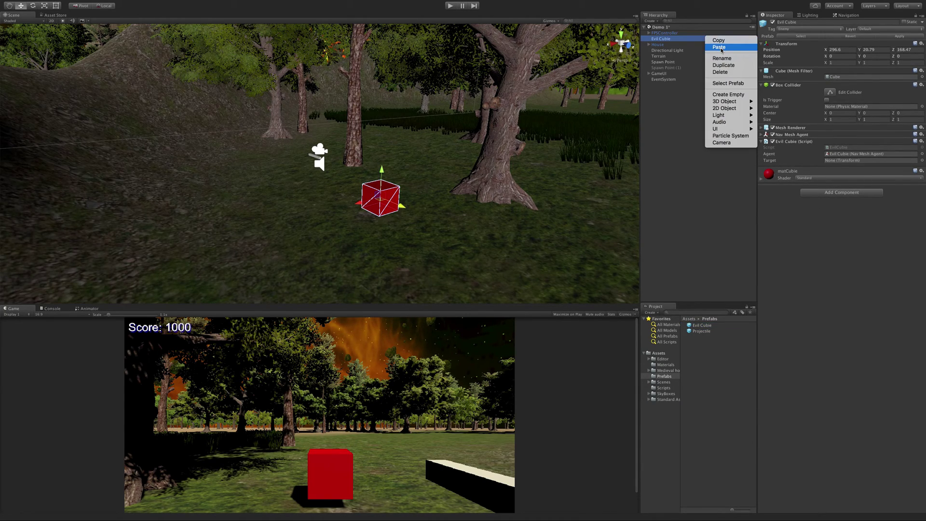
left_click(730, 72)
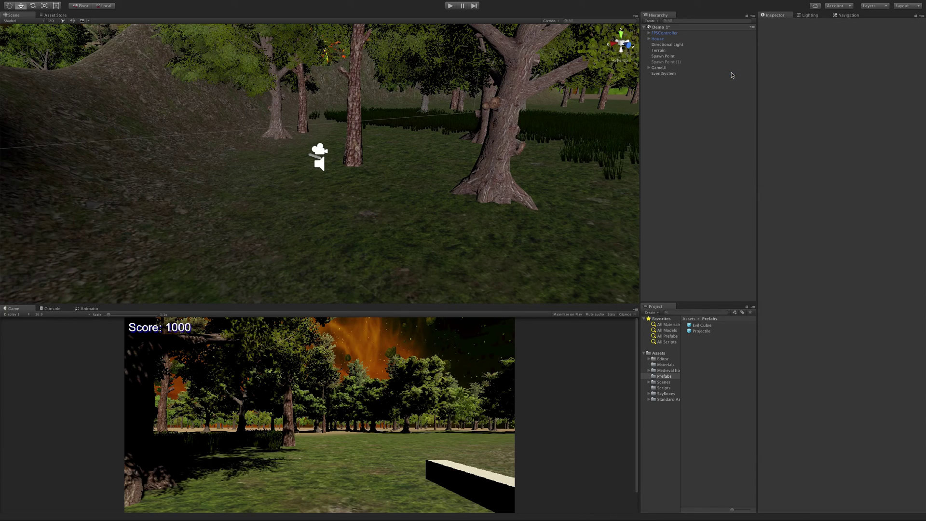